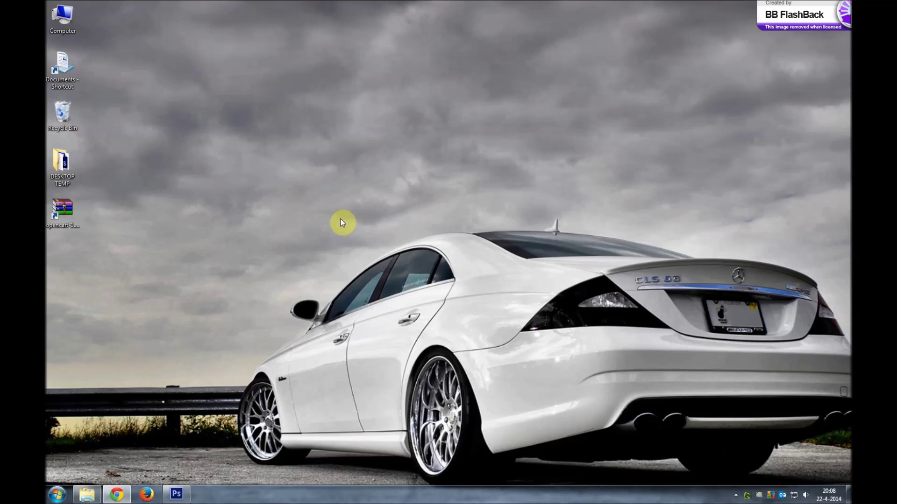
Select opencart-1.5.6.zip on the desktop and bring the File Manager browser window back.
left_click(63, 208)
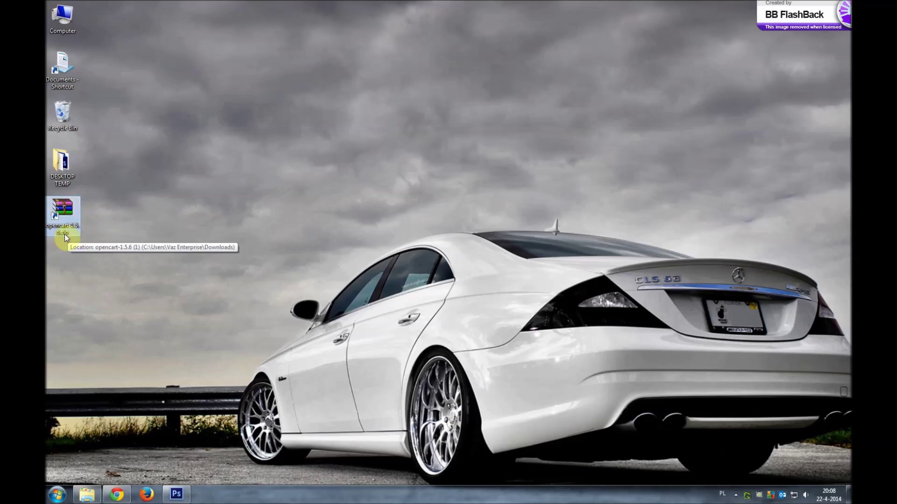
left_click(117, 494)
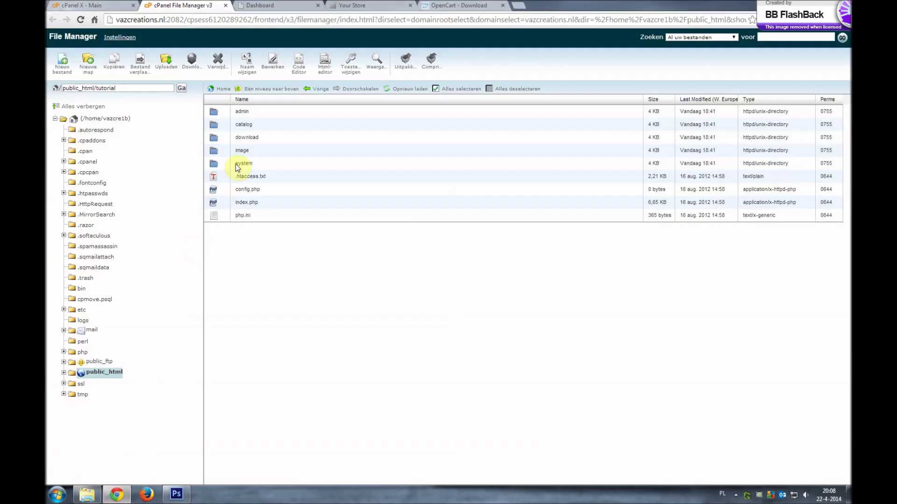
left_click(451, 4)
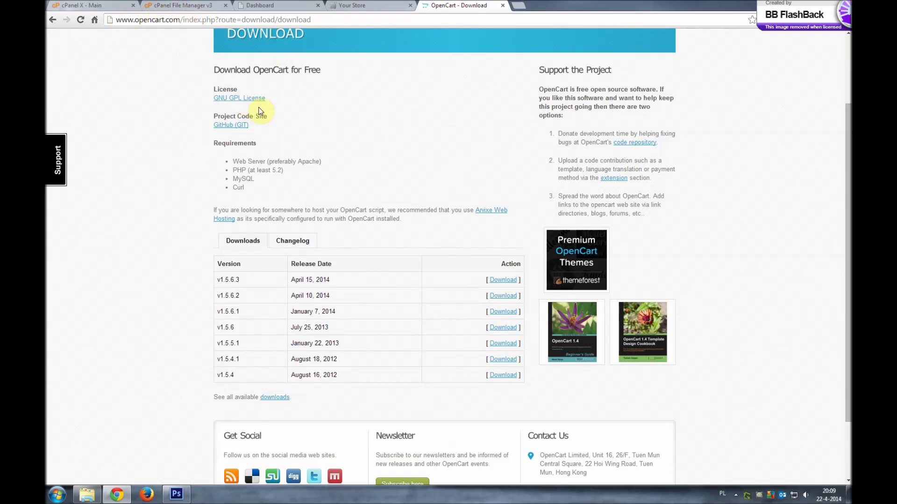
scroll(327, 75, "up", 2)
scroll(406, 140, "down", 2)
key("super+d")
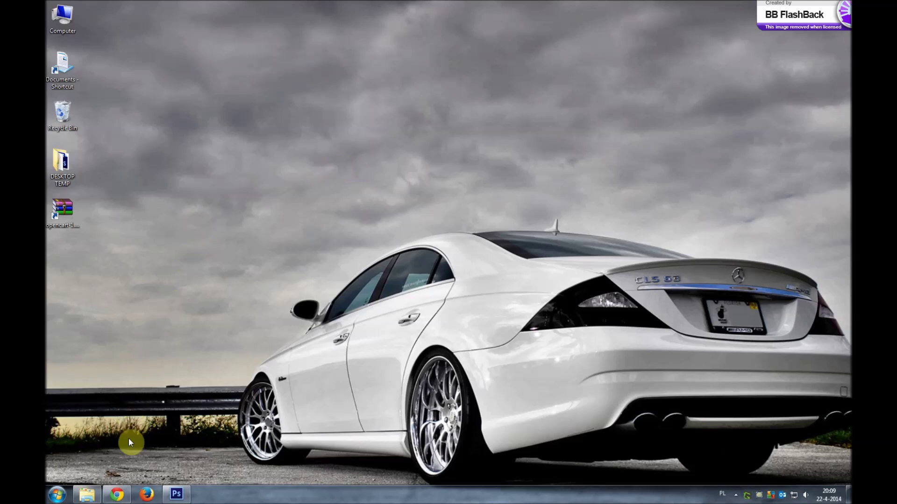
left_click(122, 499)
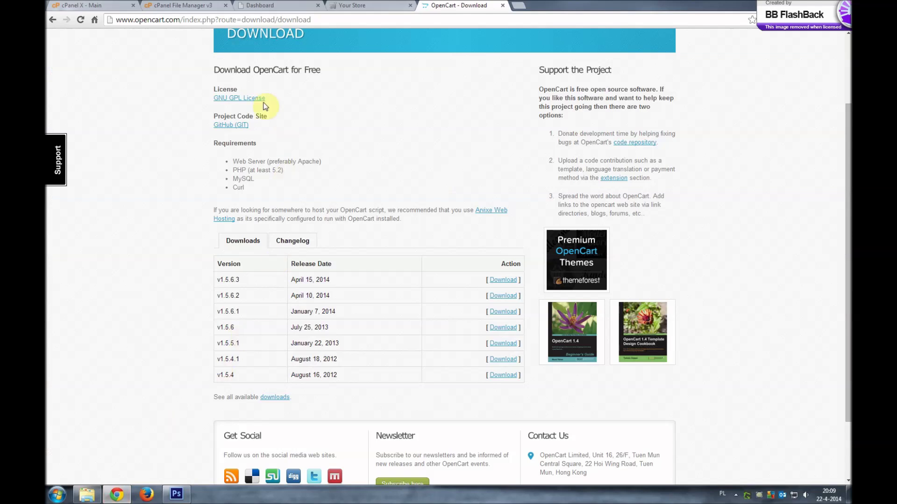
left_click(200, 7)
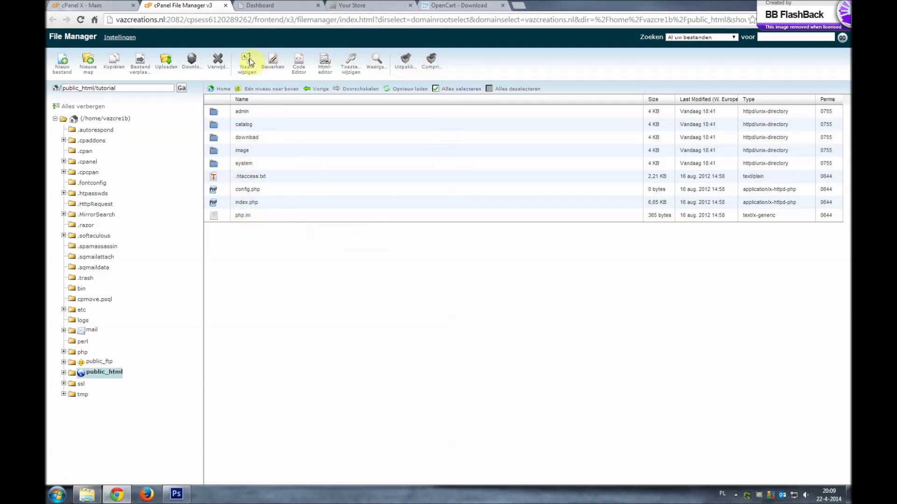
Upload opencart-1.5.6.zip from the Desktop into public_html/tutorial, then return to the file list.
left_click(166, 63)
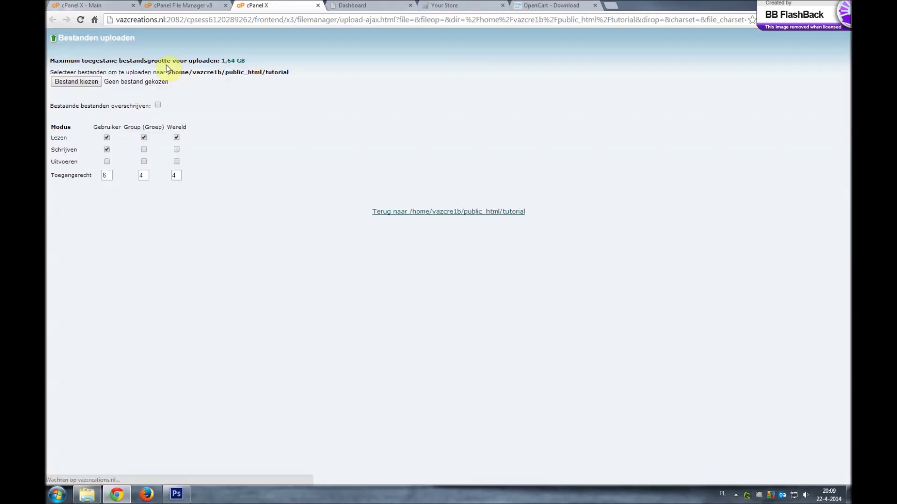
left_click(93, 83)
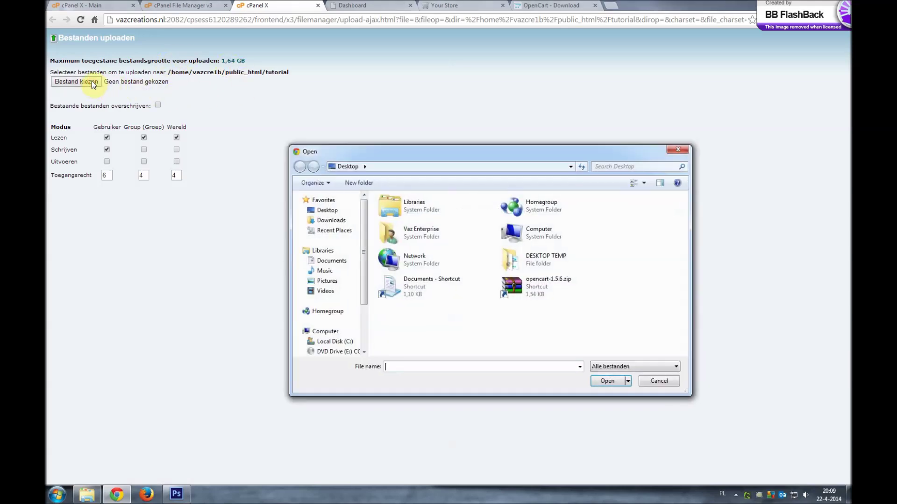
left_click(508, 278)
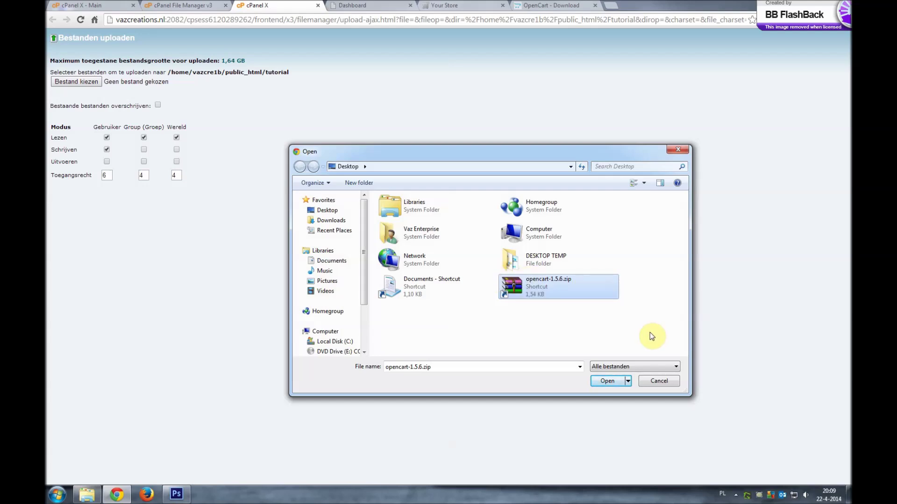
left_click(606, 381)
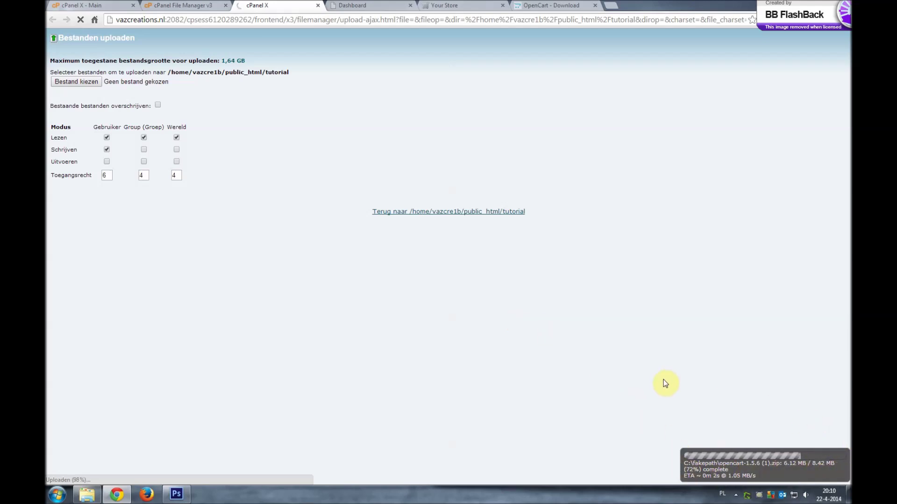
left_click(318, 6)
Refresh the listing and extract opencart-1.5.6 (1).zip into the tutorial folder.
left_click(404, 92)
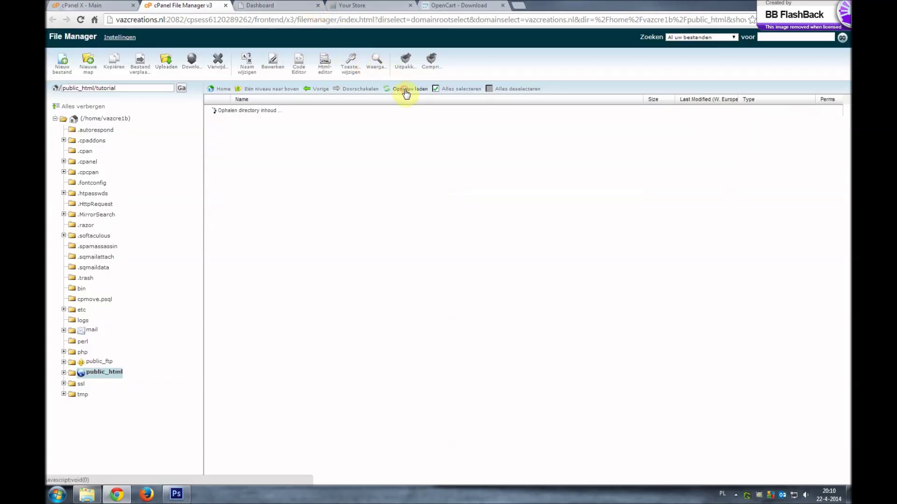
left_click(291, 220)
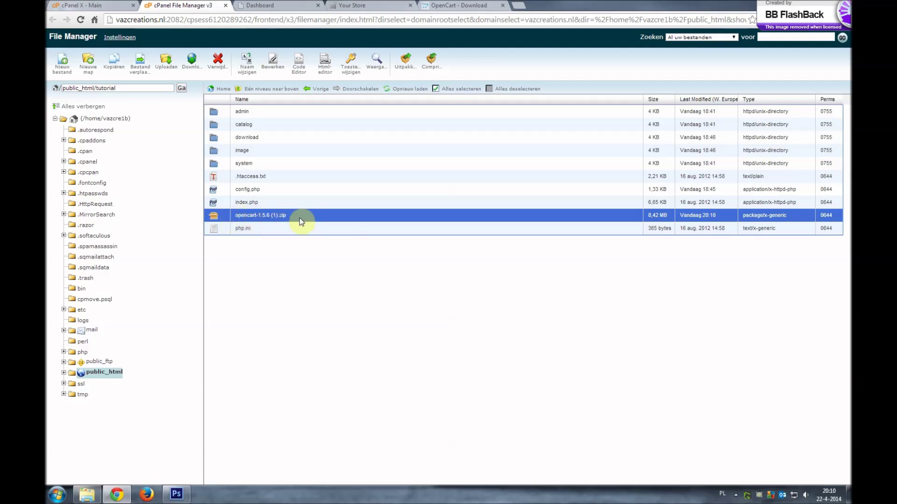
left_click(406, 67)
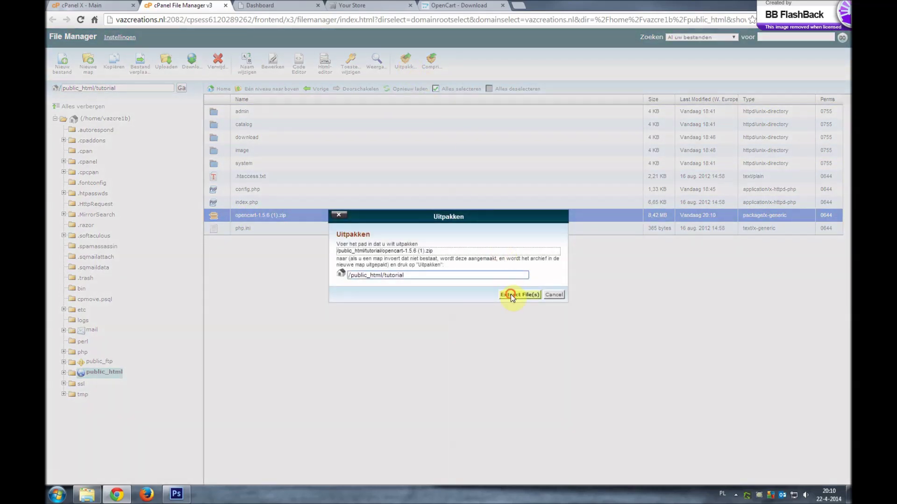
left_click(511, 295)
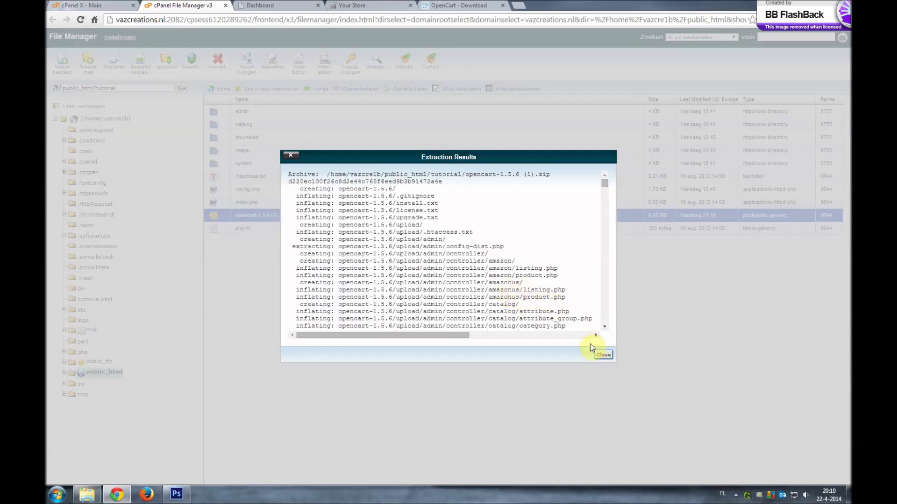
left_click(604, 356)
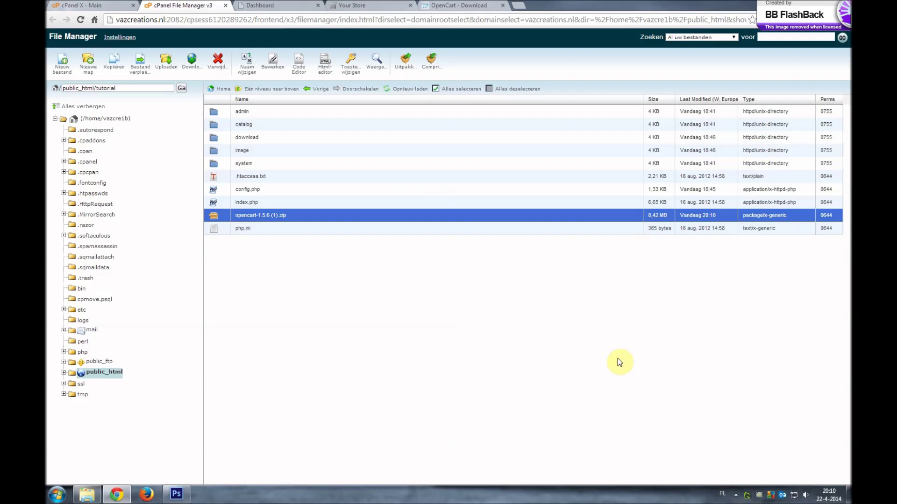
Open the extracted opencart-1.5.6/upload folder and select its config-dist.php.
left_click(391, 90)
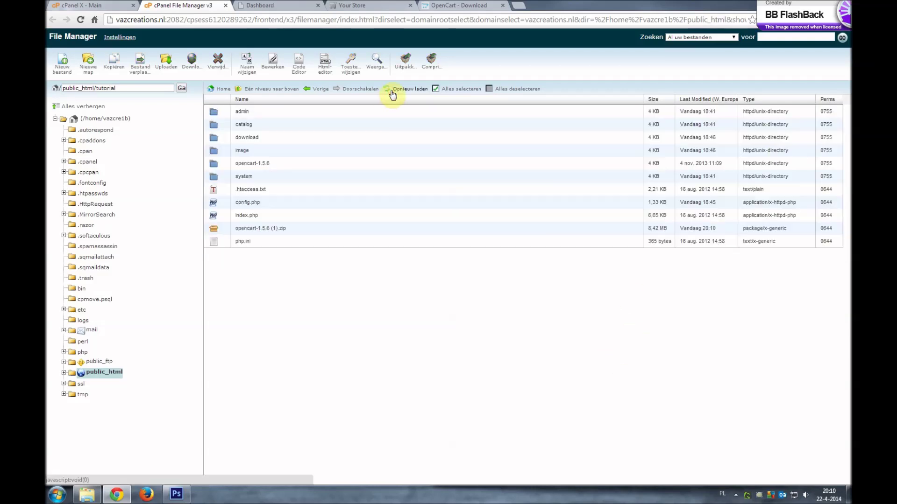
double_click(284, 163)
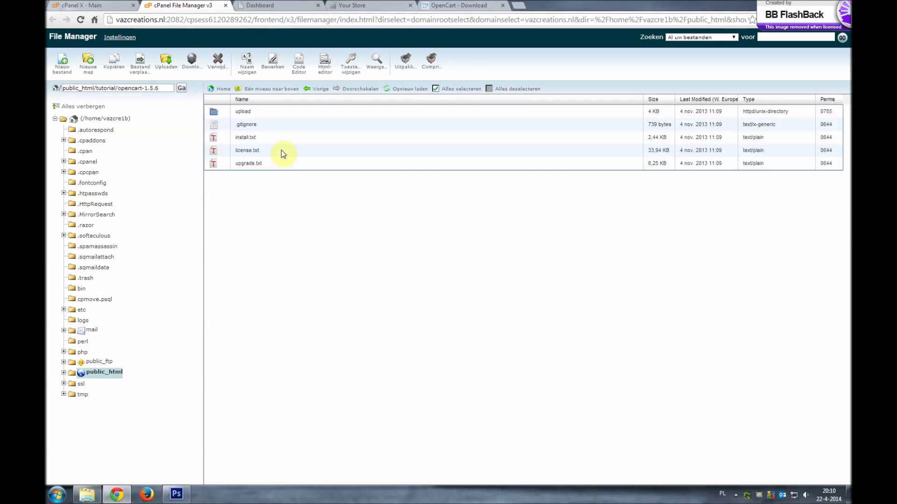
double_click(270, 112)
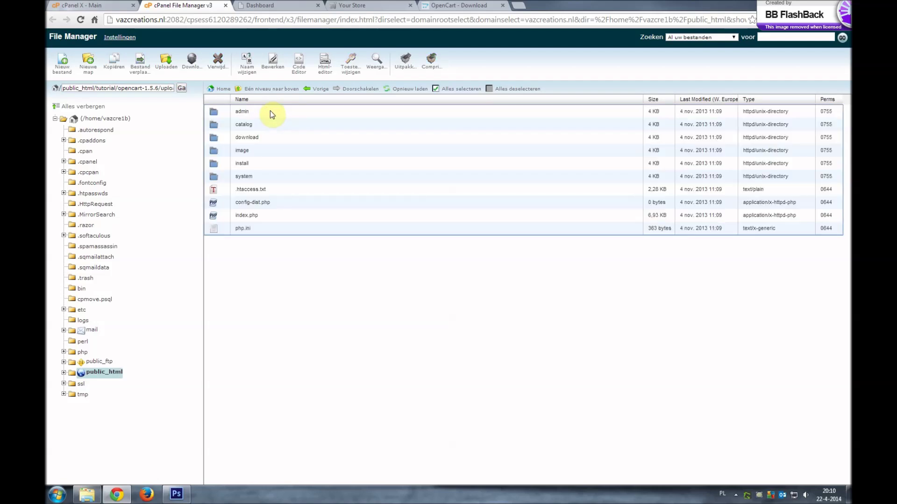
left_click(270, 113)
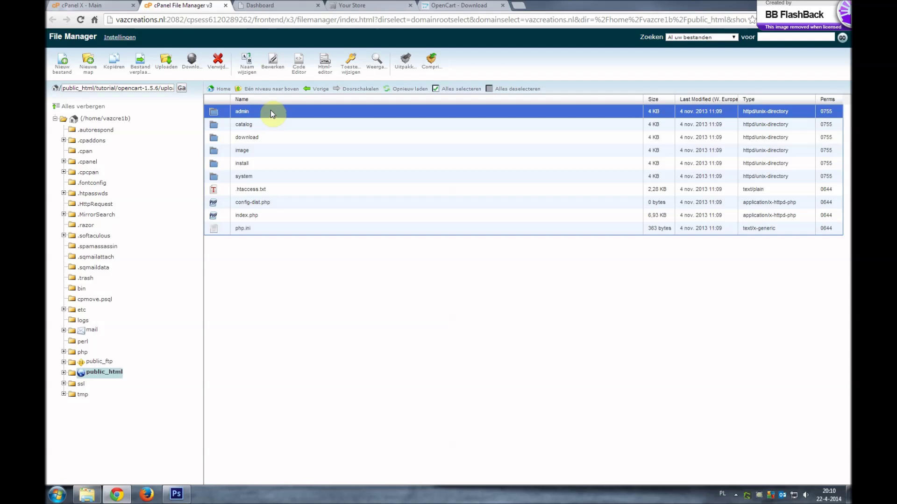
left_click(281, 204)
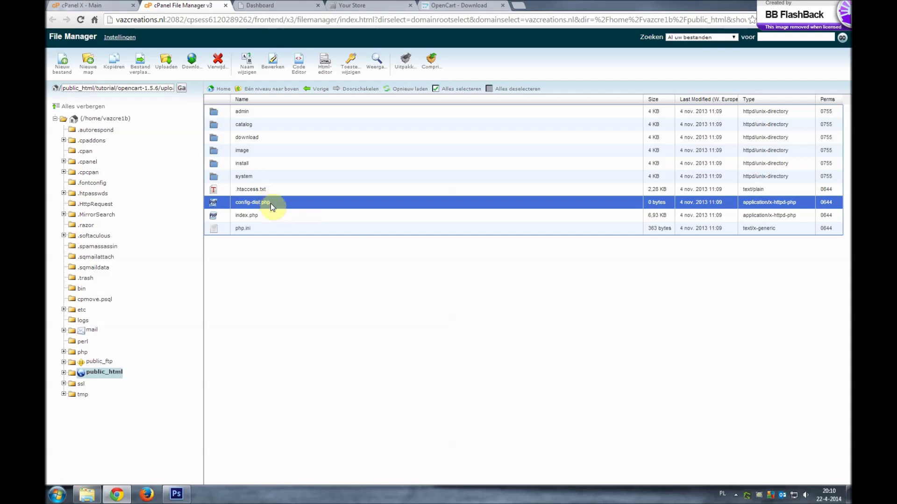
Delete config-dist.php from upload and from upload/admin, then return to the upload folder.
left_click(220, 70)
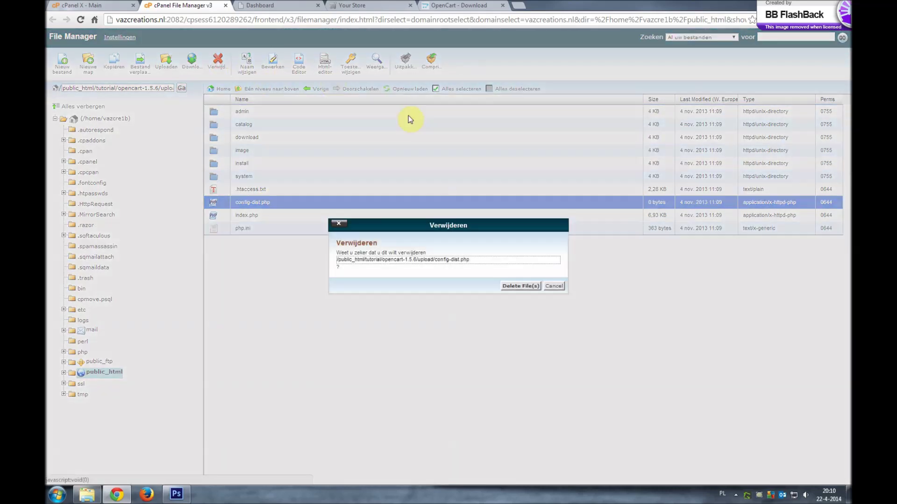
left_click(518, 287)
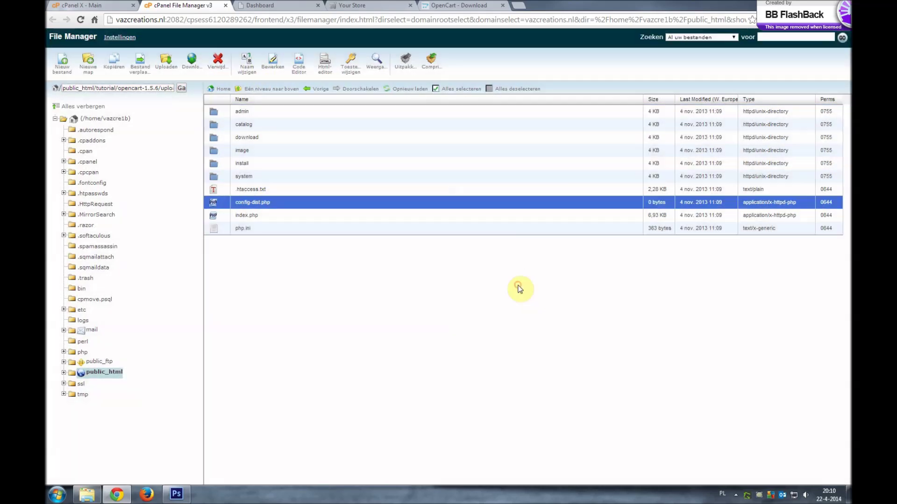
double_click(311, 113)
left_click(312, 163)
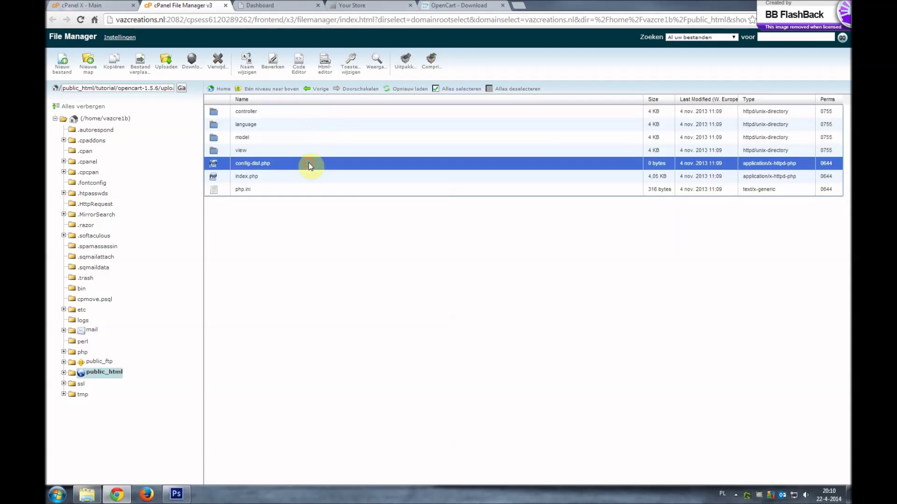
left_click(221, 67)
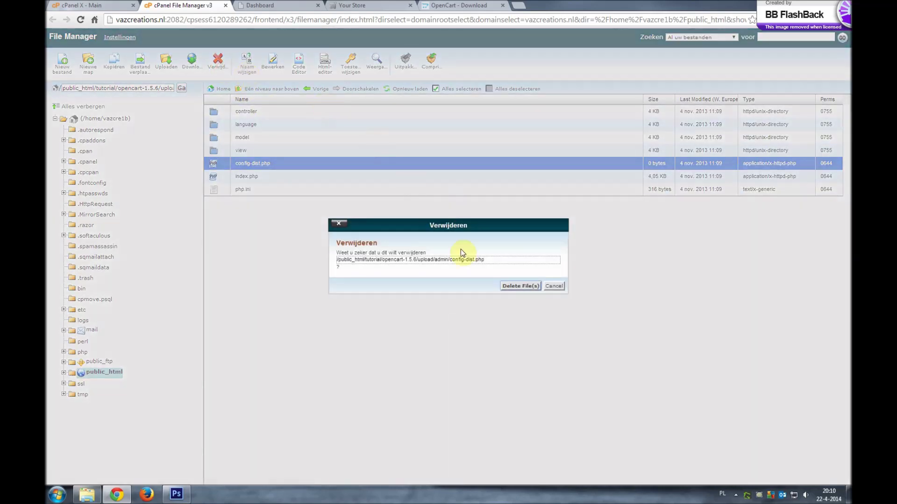
left_click(512, 288)
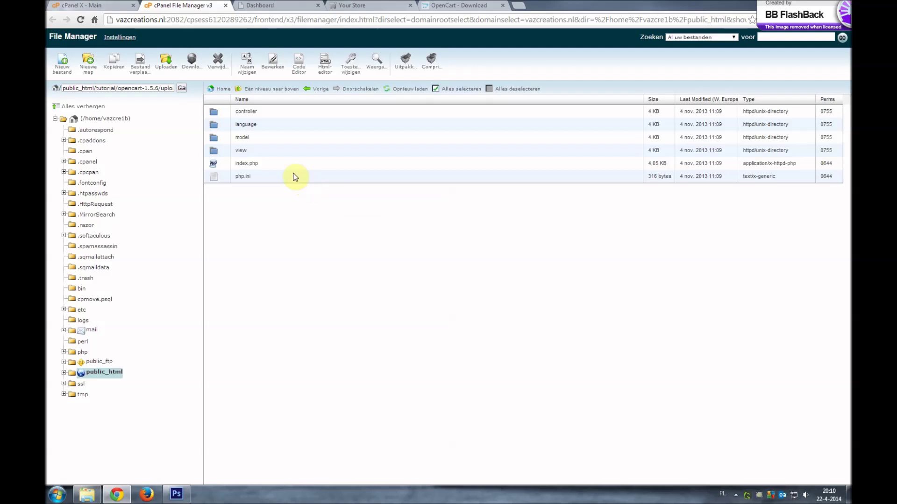
left_click(257, 89)
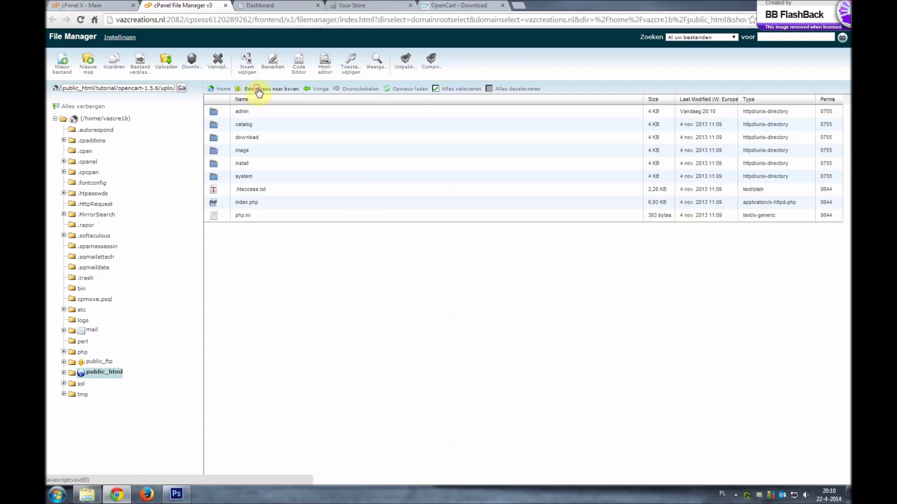
Move every item in opencart-1.5.6/upload into /public_html/tutorial.
left_click(275, 111)
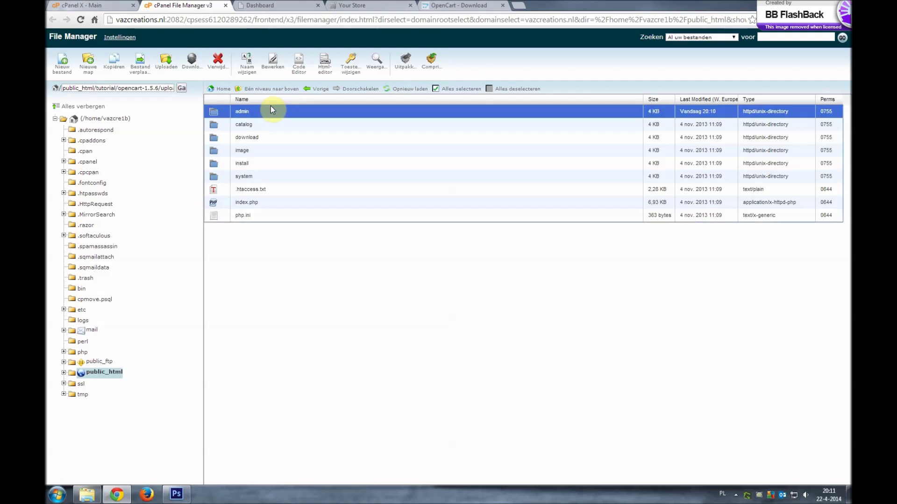
left_click(287, 215, "shift")
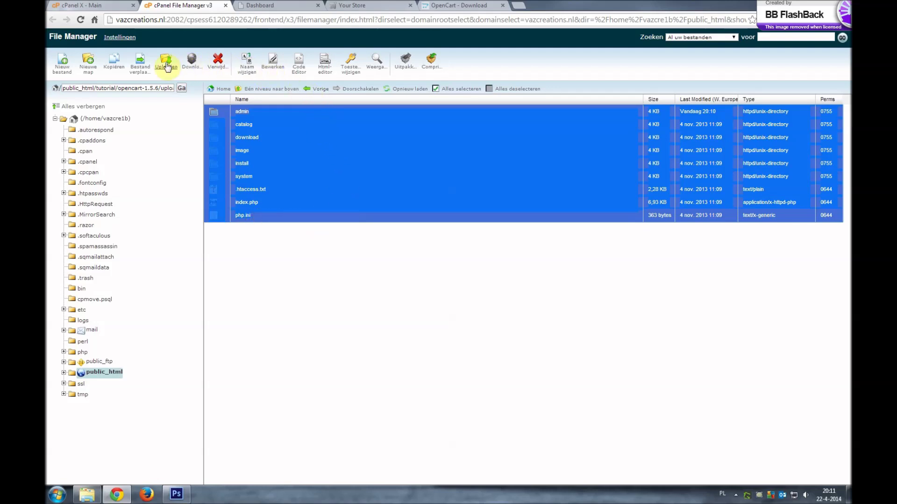
left_click(140, 67)
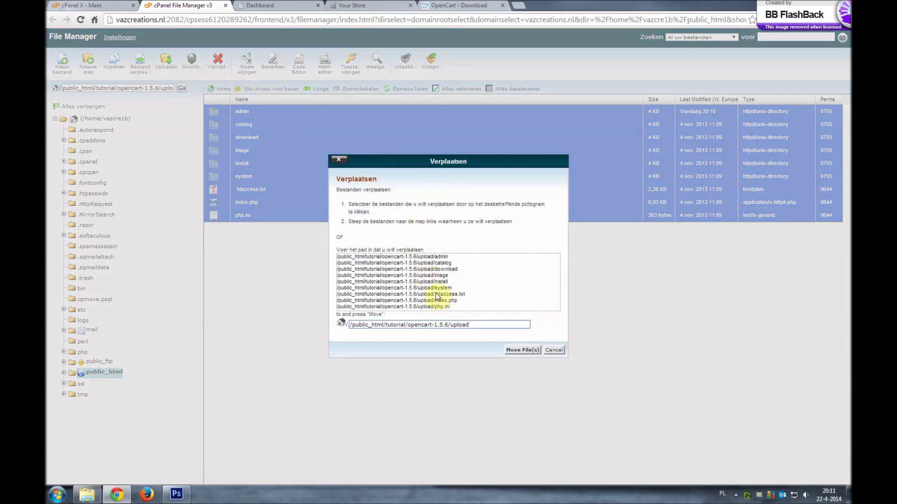
left_click_drag(480, 326, 405, 333)
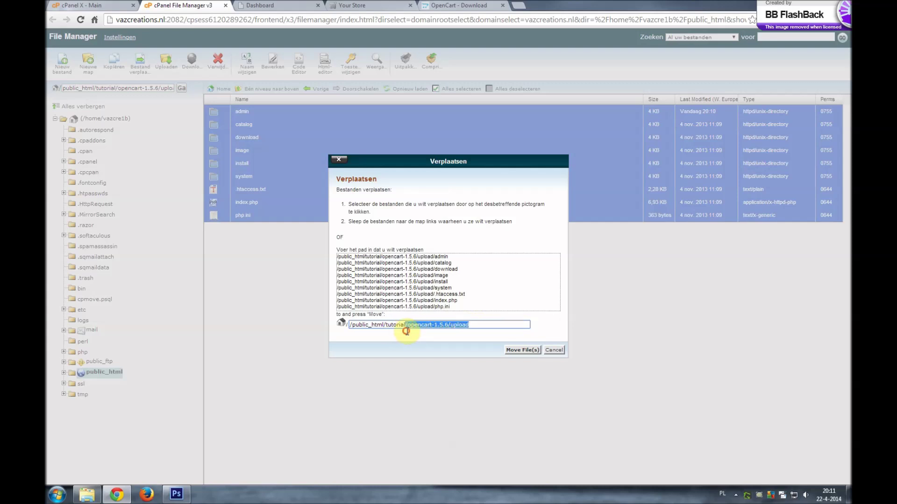
key("BackSpace")
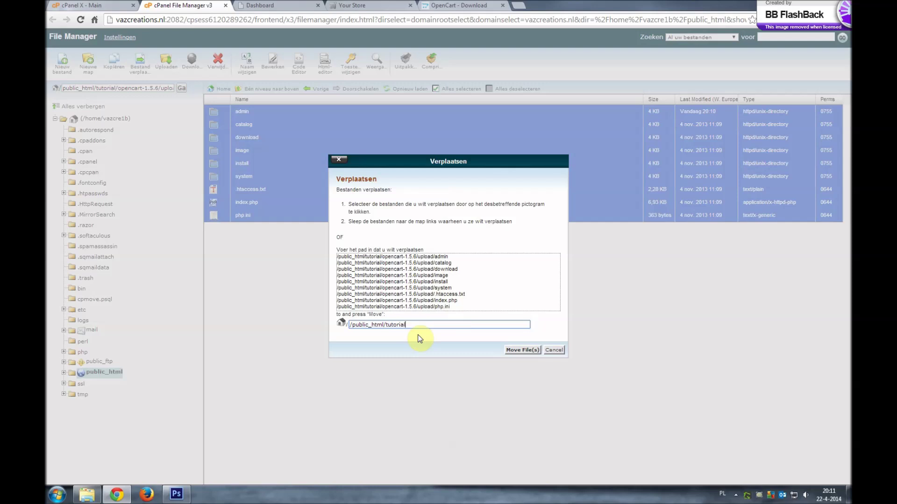
left_click(523, 351)
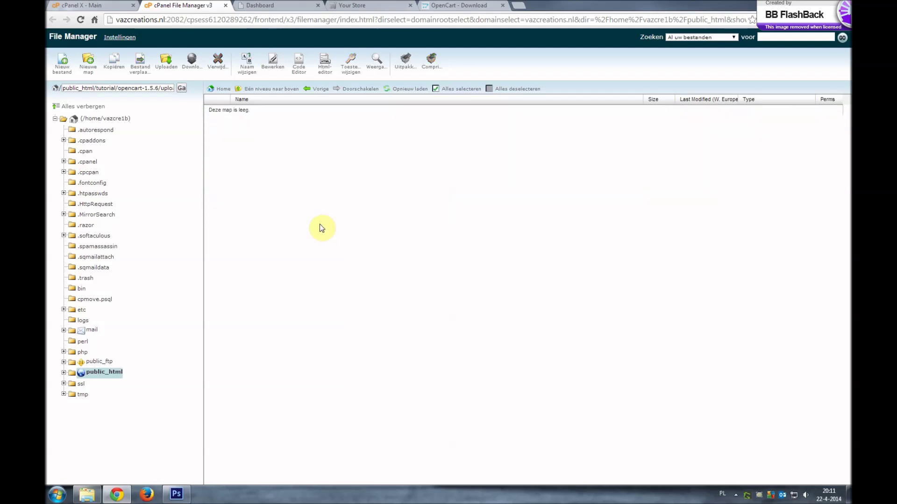
left_click(270, 90)
Delete the leftover opencart-1.5.6 folder and opencart-1.5.6 (1).zip from the tutorial folder.
left_click(270, 89)
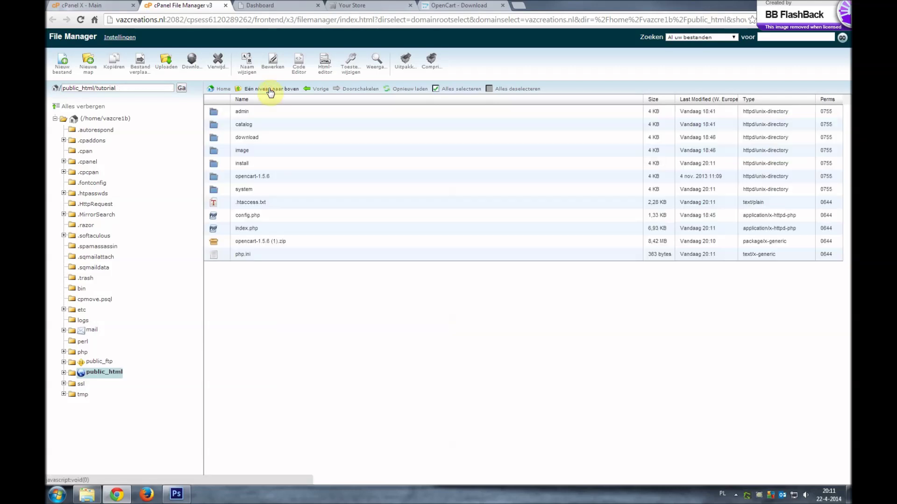
left_click(291, 177)
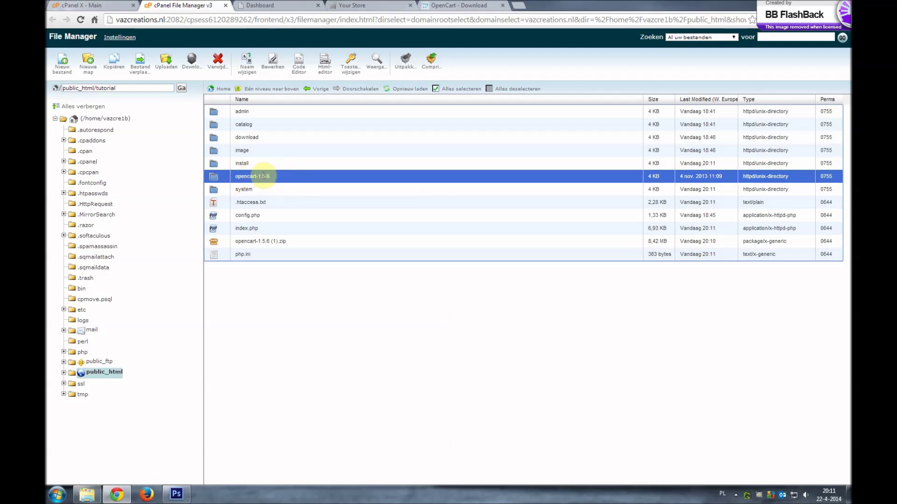
left_click(301, 243, "ctrl")
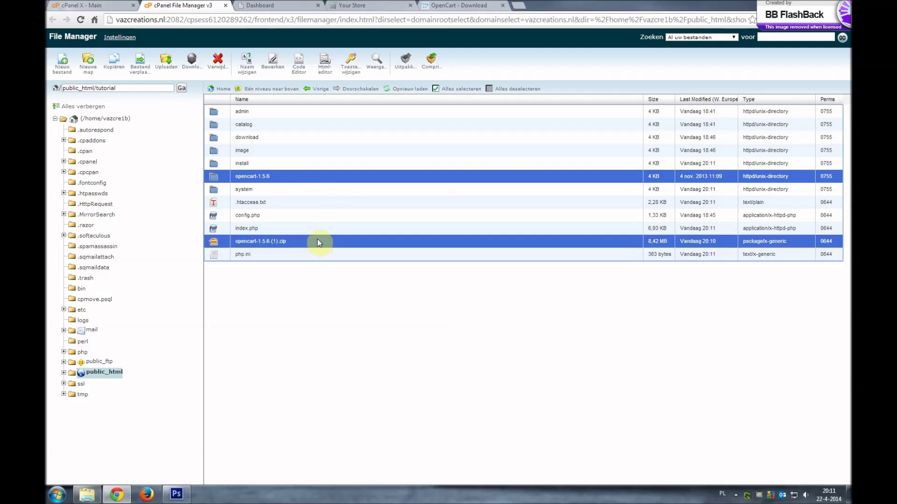
left_click(218, 65)
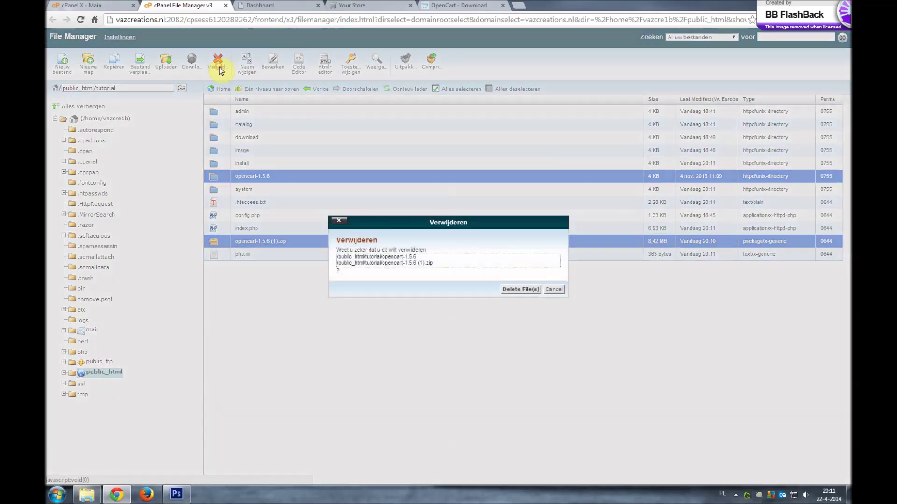
left_click(519, 289)
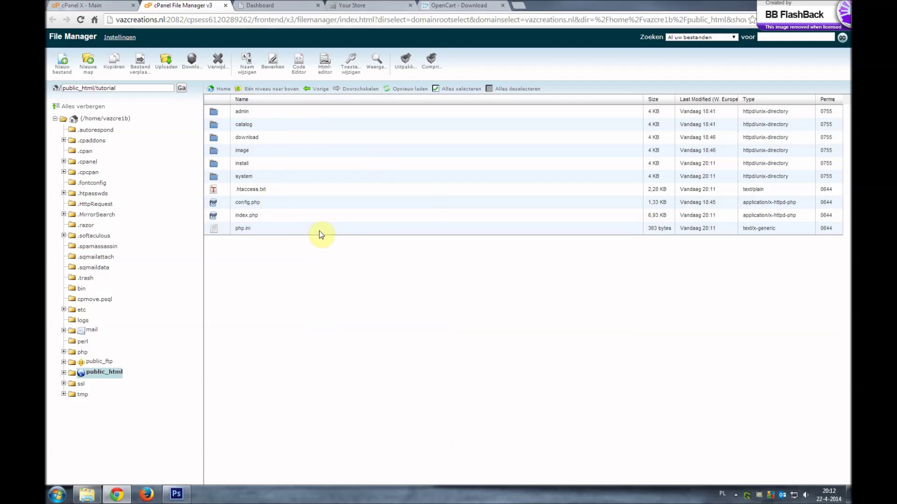
left_click(378, 10)
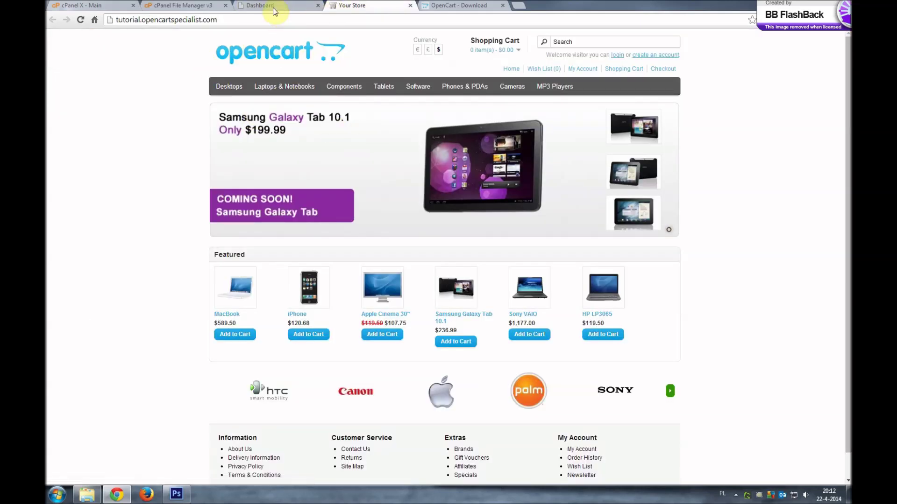
Append /install/ to the store's URL and load the OpenCart upgrade page.
left_click(248, 19)
left_click(248, 19)
type("/")
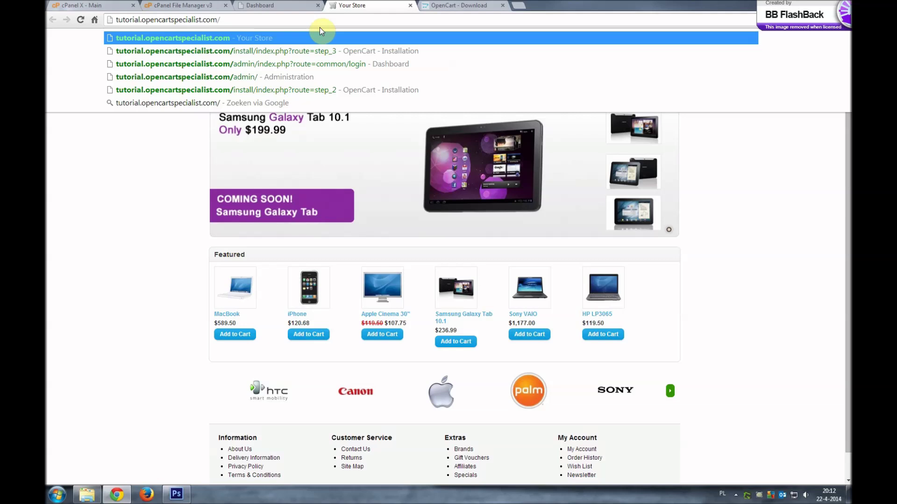
type("install/")
key("Return")
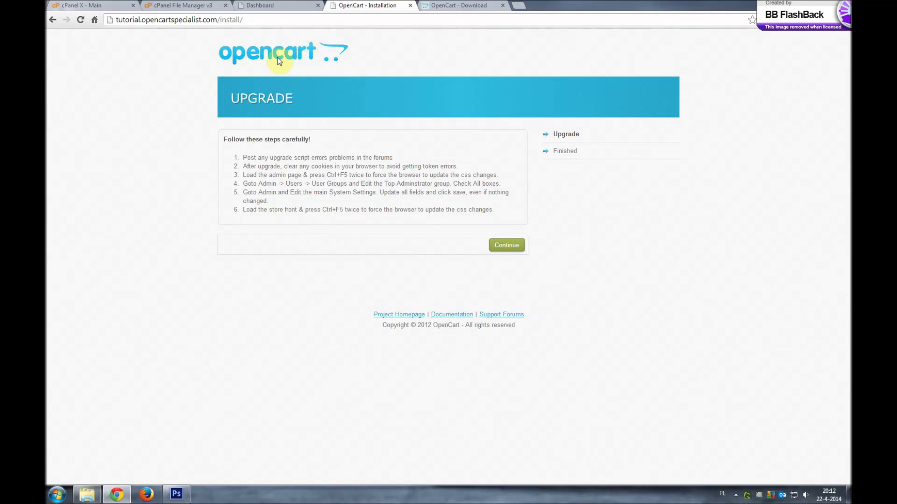
Run the OpenCart upgrade, then return to the admin dashboard.
left_click(500, 247)
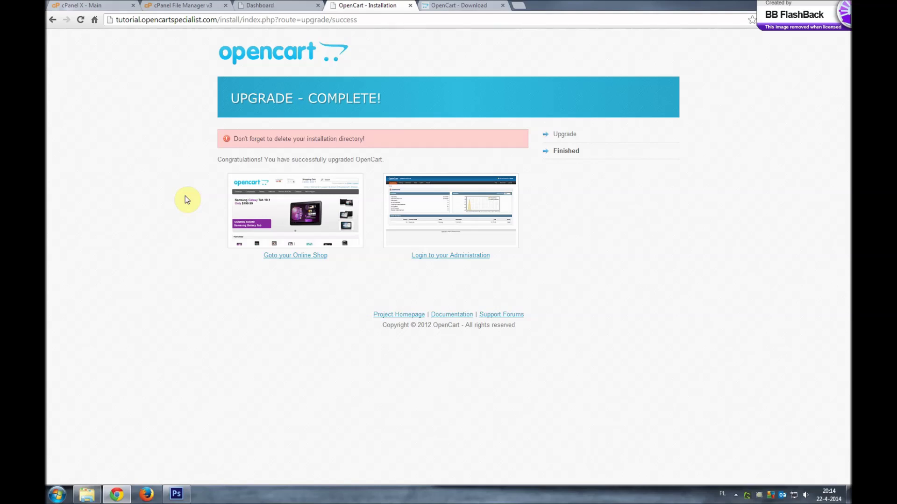
left_click(279, 6)
Reload the dashboard to confirm the footer changed from Version 1.5.4 to 1.5.6.
mouse_move(286, 69)
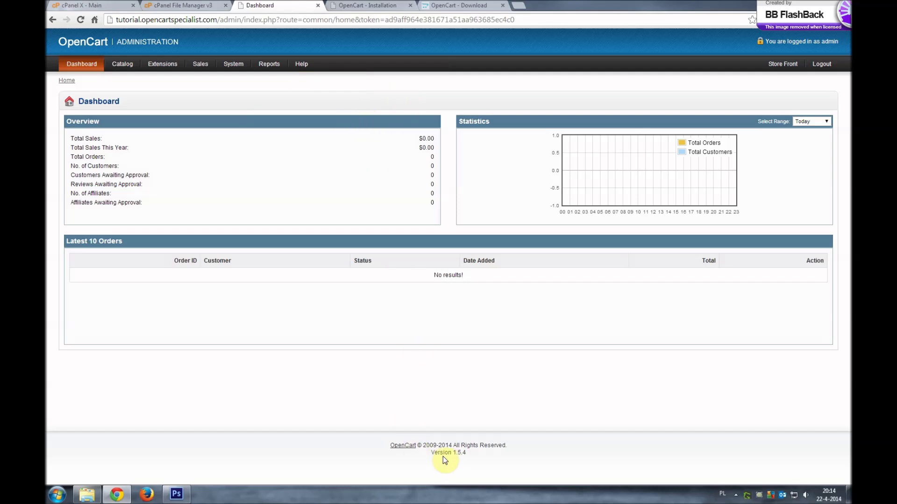
left_click_drag(430, 453, 470, 456)
left_click(471, 456)
key("F5")
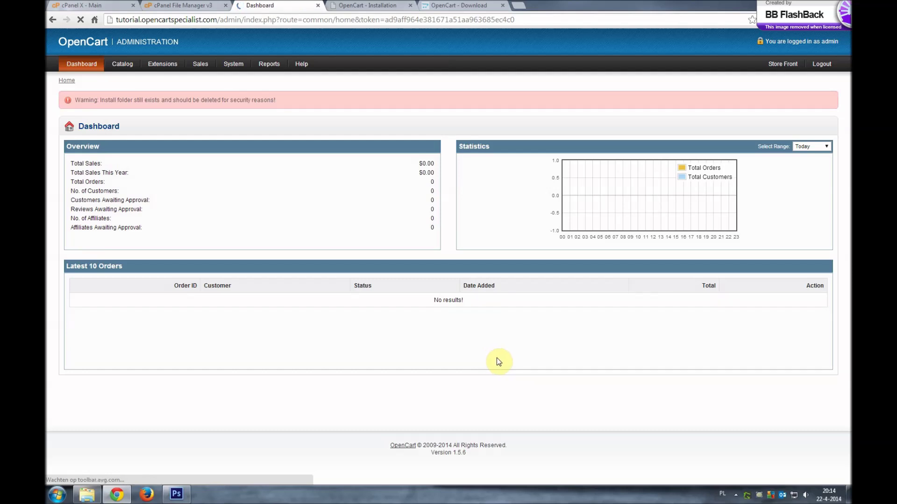
left_click(430, 453)
left_click_drag(431, 454, 470, 455)
left_click(471, 456)
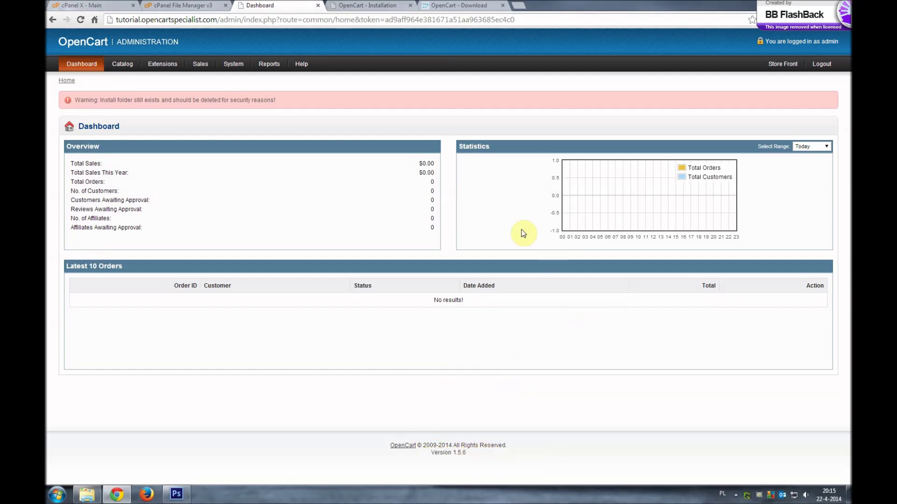
left_click(280, 101)
left_click_drag(280, 100, 79, 101)
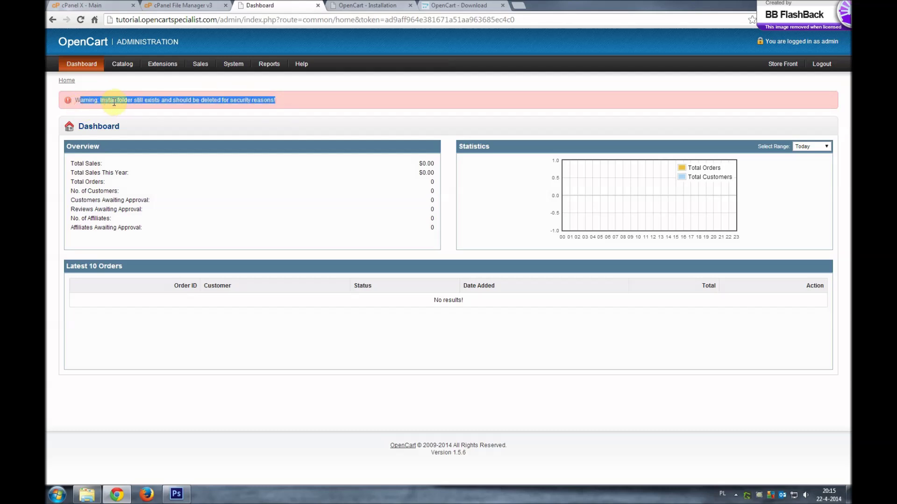
left_click(311, 103)
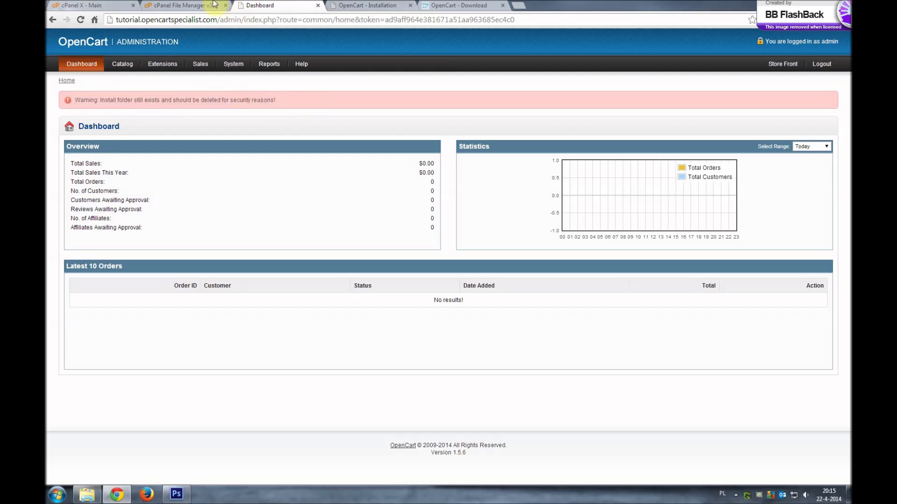
Delete the install folder from public_html/tutorial in File Manager.
left_click(190, 6)
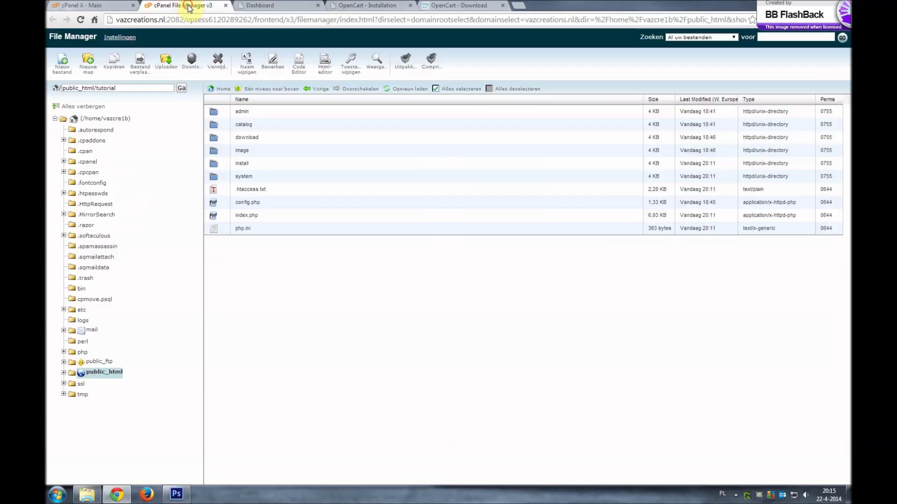
left_click(265, 161)
left_click(217, 65)
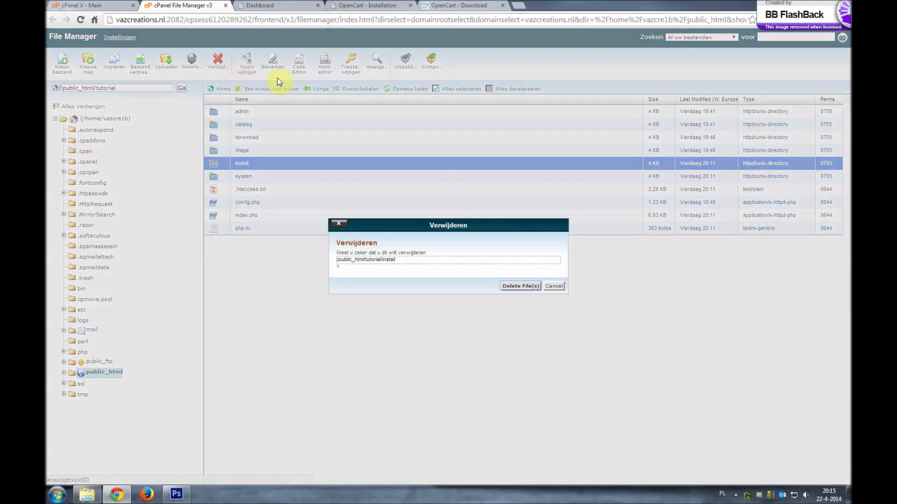
left_click(509, 285)
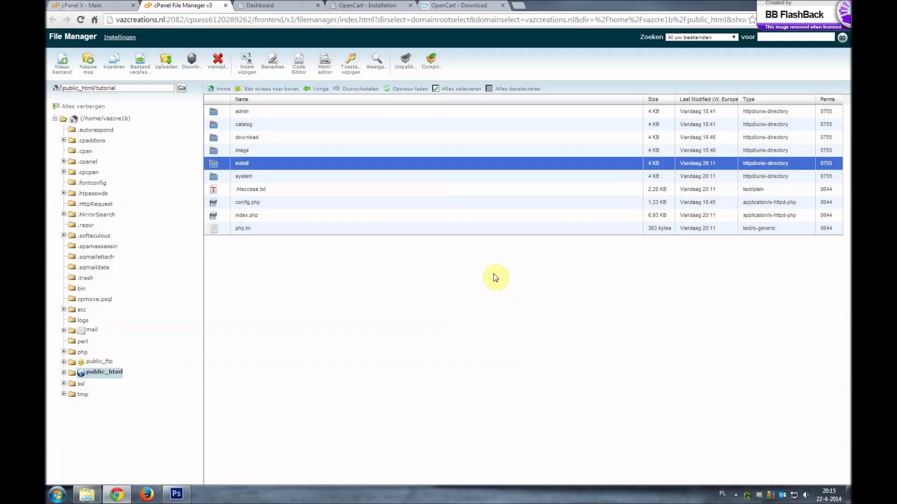
Reload the OpenCart admin dashboard to confirm the install-folder warning is gone, then return to Upgrade - Complete.
left_click(296, 6)
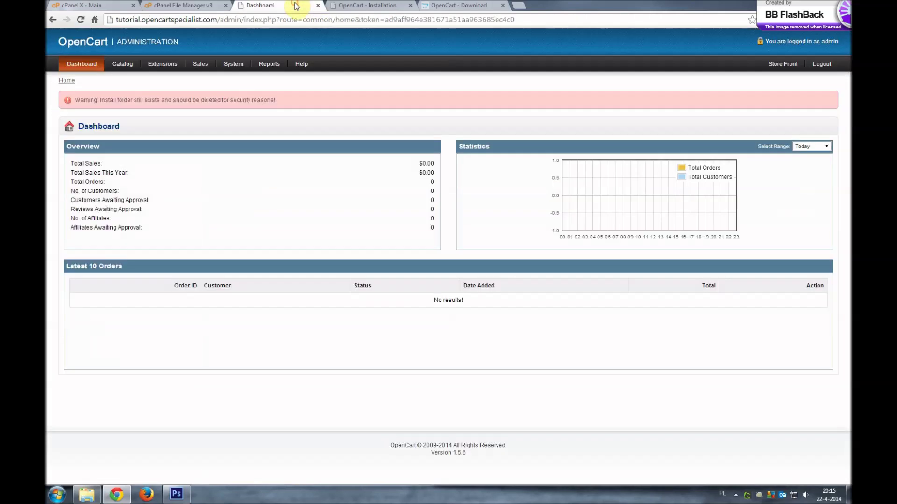
key("F5")
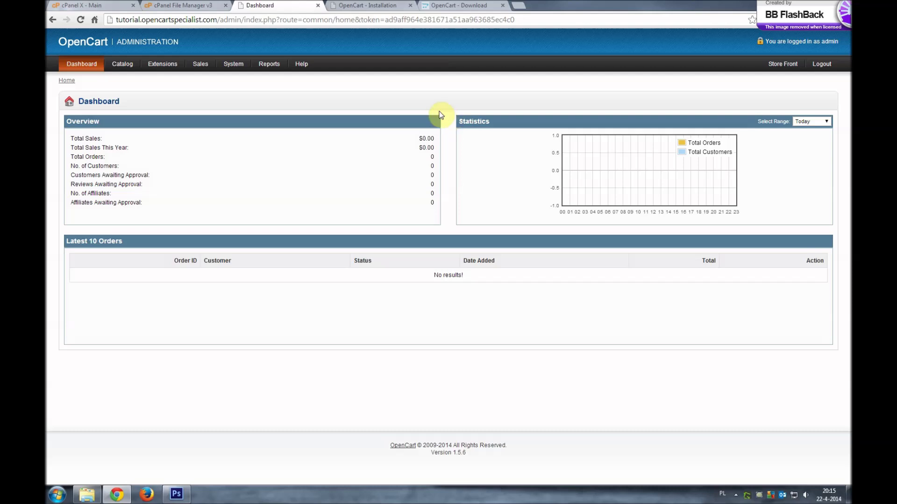
left_click(368, 5)
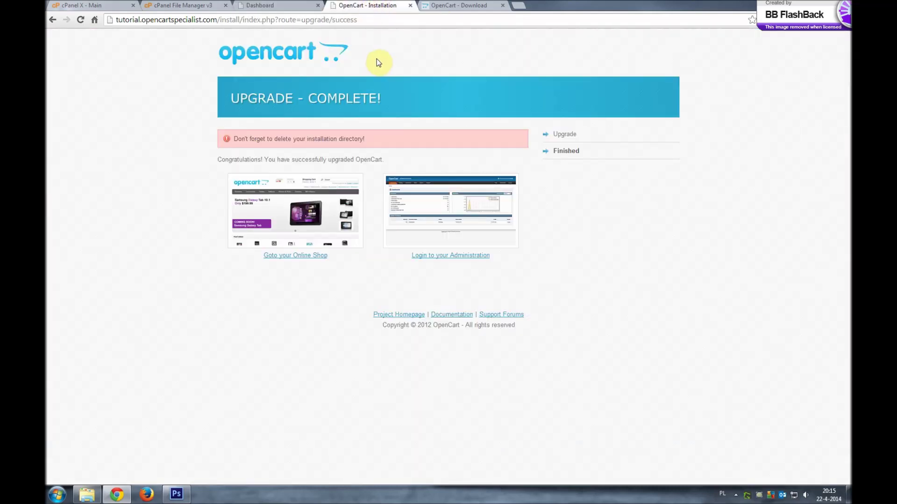